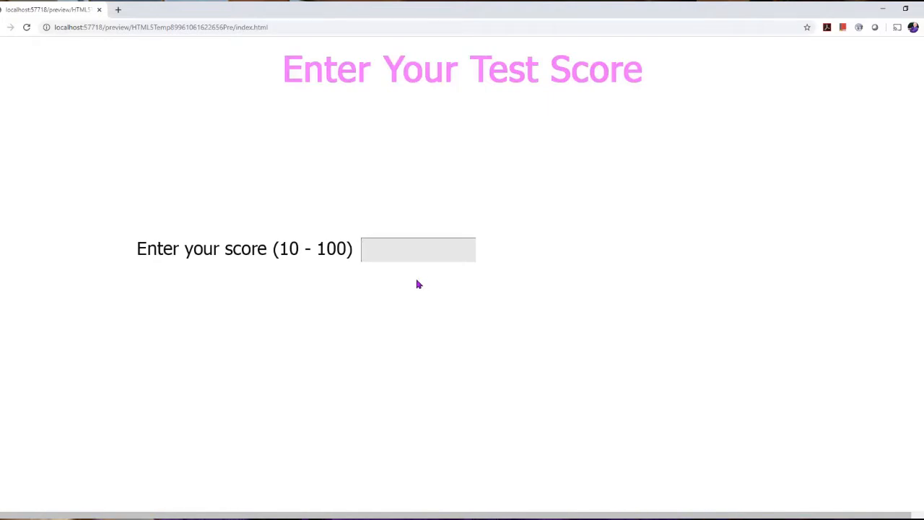
- Submit scores of 48 and then 60, returning to score entry after each result
{"action": "type", "text": "48"}
{"action": "key", "text": "Return"}
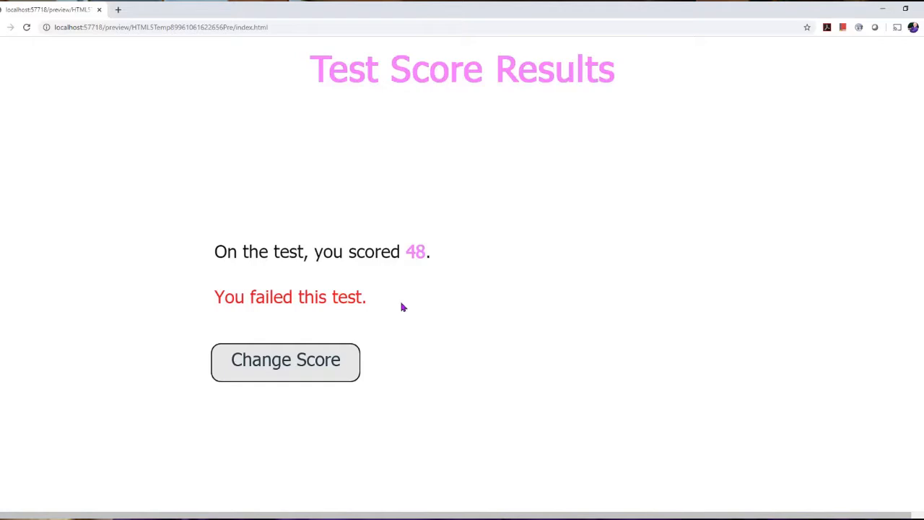
{"action": "left_click", "coordinate": [347, 356]}
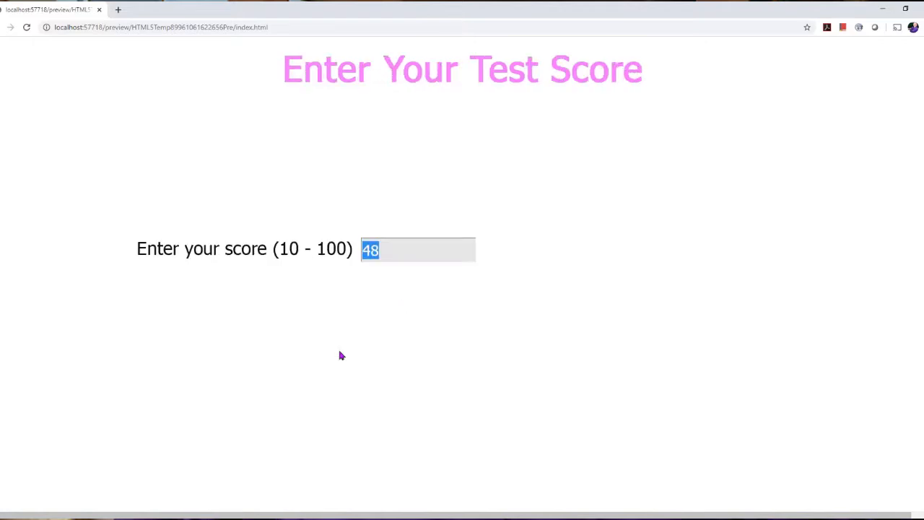
{"action": "type", "text": "60"}
{"action": "key", "text": "Return"}
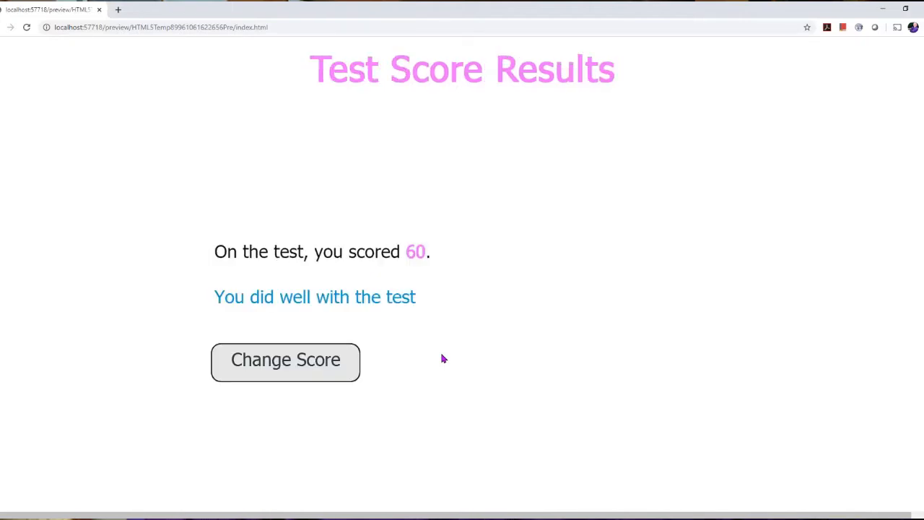
{"action": "left_click", "coordinate": [322, 377]}
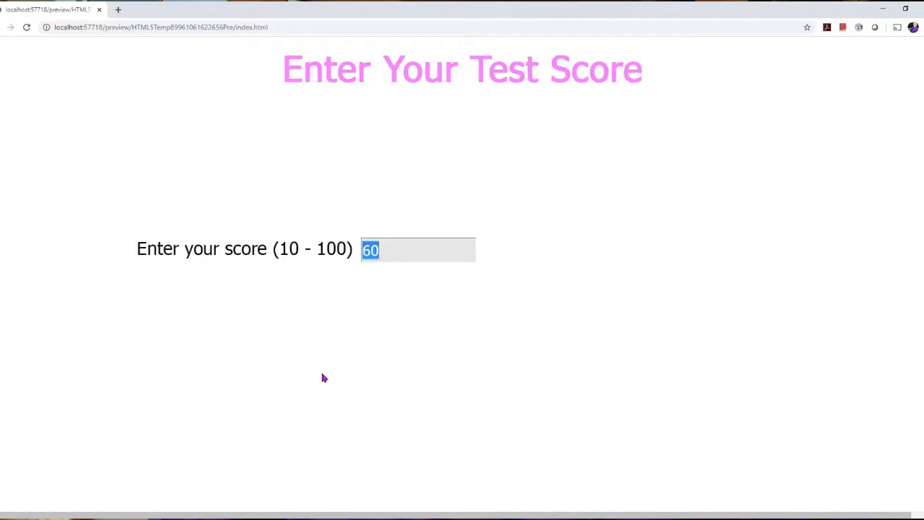
- Submit a score of 90, go back, then submit 20 to see the red failed result
{"action": "type", "text": "90"}
{"action": "key", "text": "Return"}
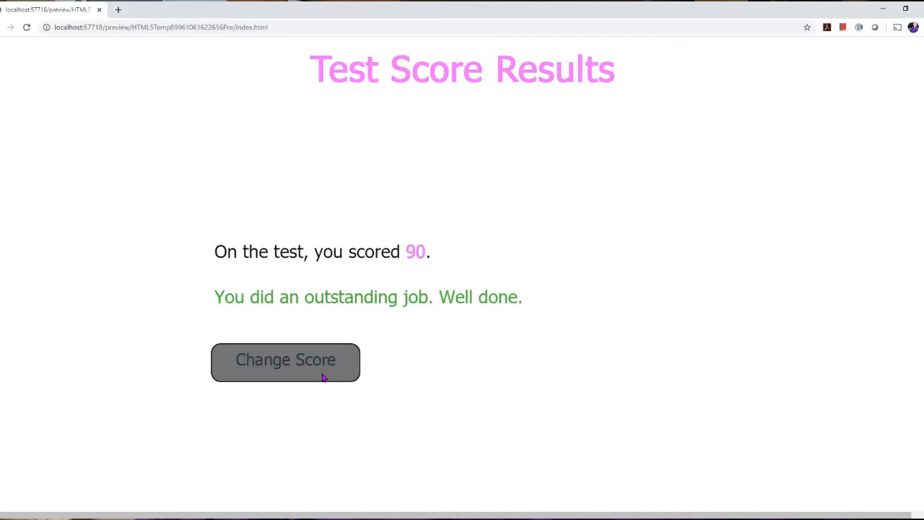
{"action": "left_click", "coordinate": [323, 377]}
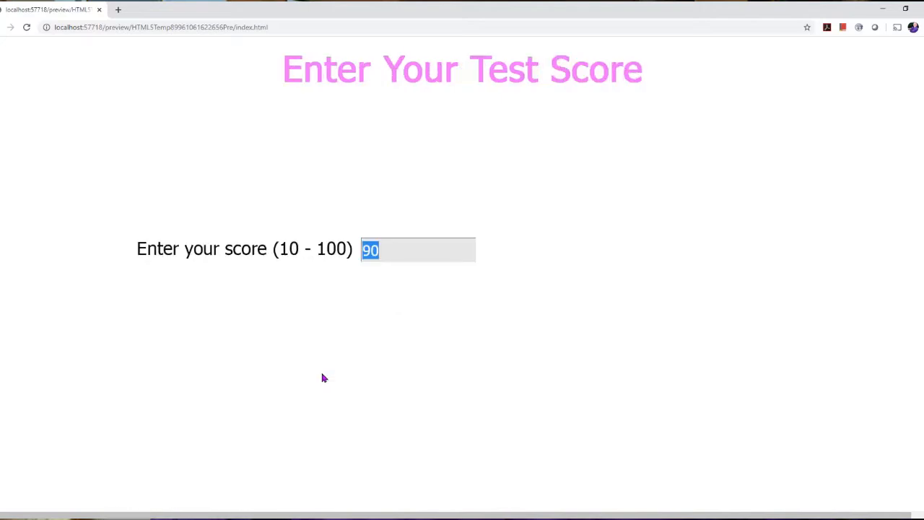
{"action": "type", "text": "20"}
{"action": "key", "text": "Return"}
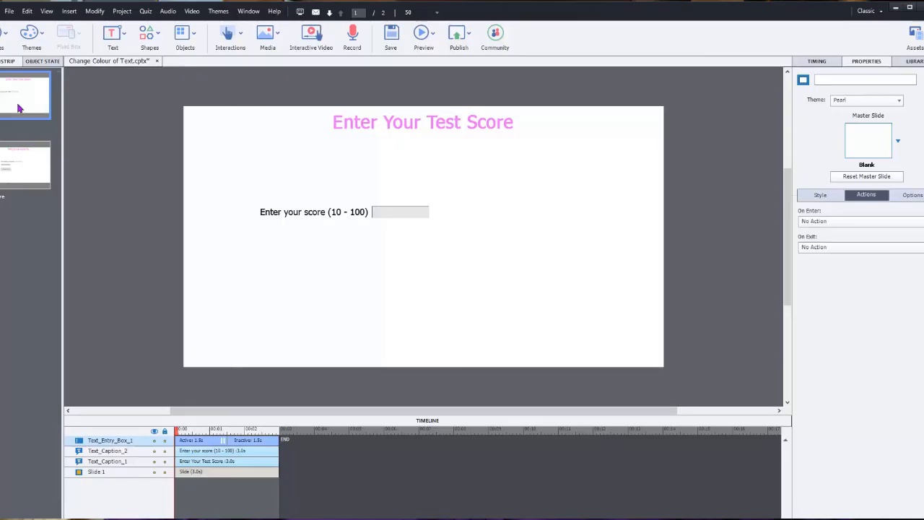
- Inspect the score box, results captions and Change Score button, then show $$txtFeedback$$ states
{"action": "left_click", "coordinate": [419, 218]}
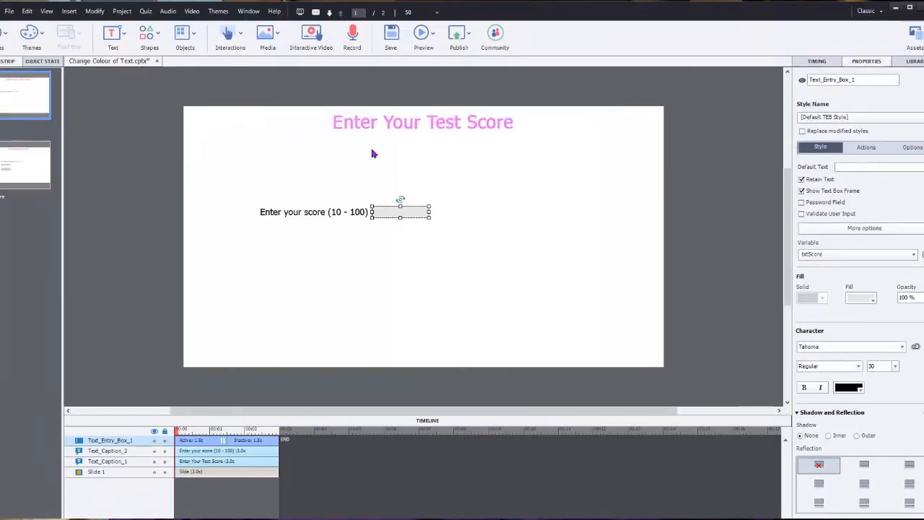
{"action": "left_click", "coordinate": [36, 167]}
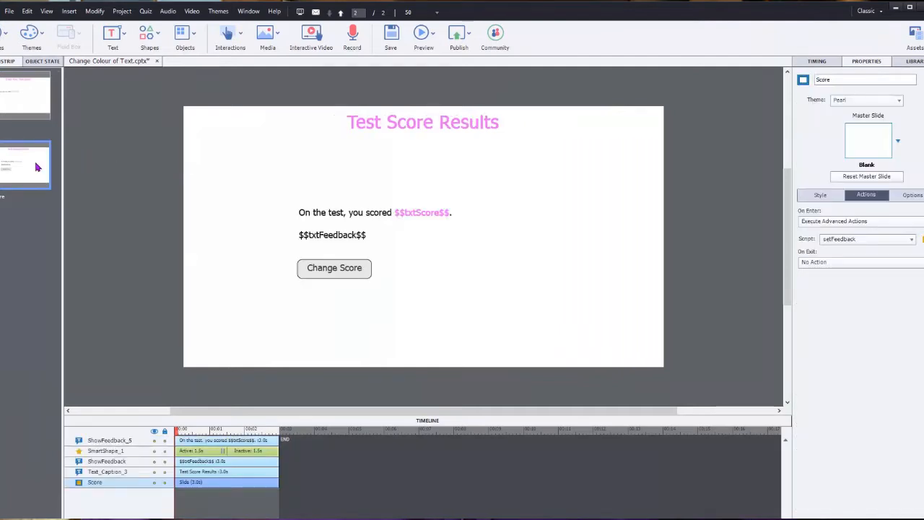
{"action": "left_click", "coordinate": [350, 212]}
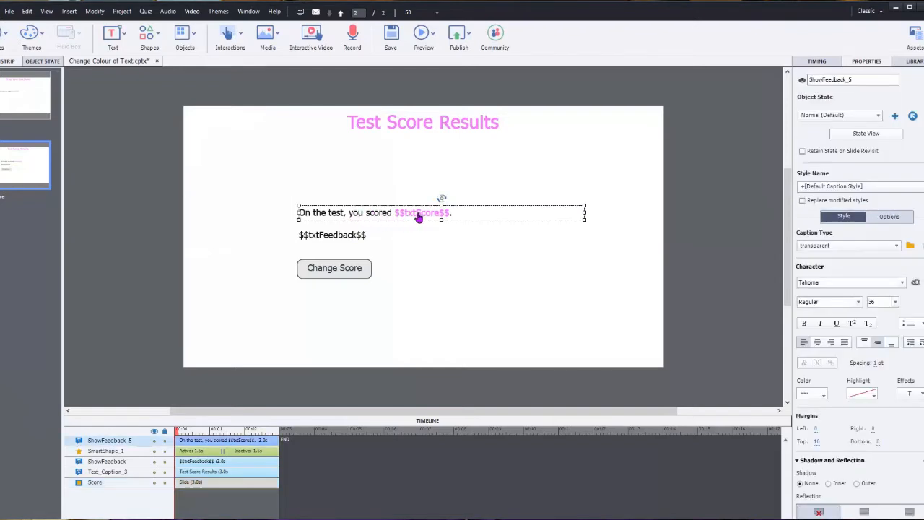
{"action": "left_click", "coordinate": [338, 234]}
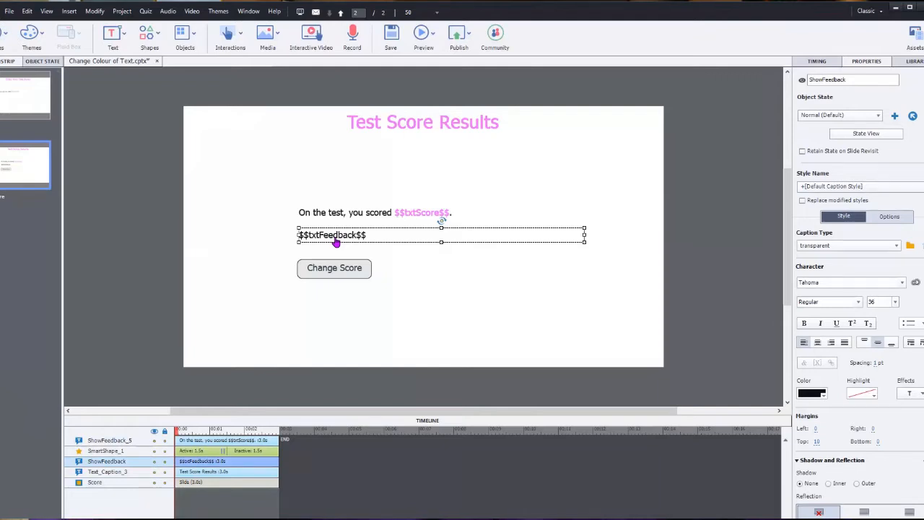
{"action": "left_click", "coordinate": [335, 267]}
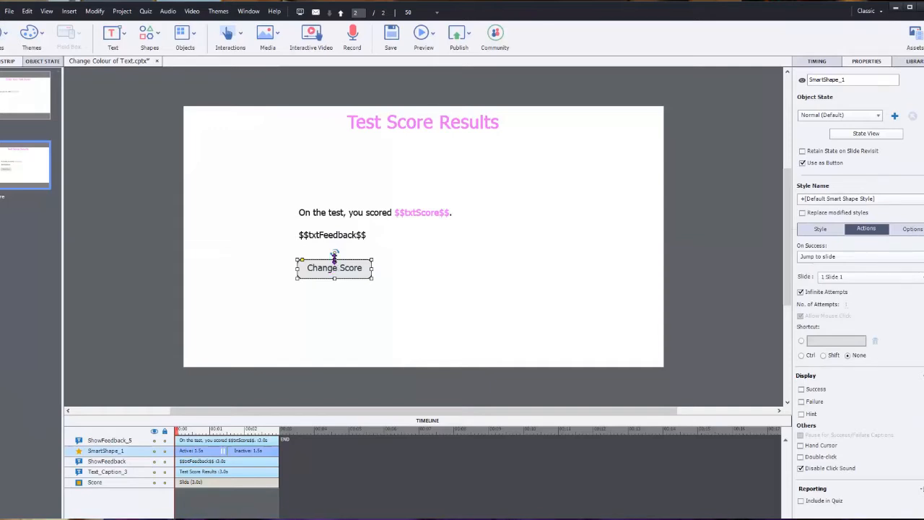
{"action": "left_click", "coordinate": [358, 236]}
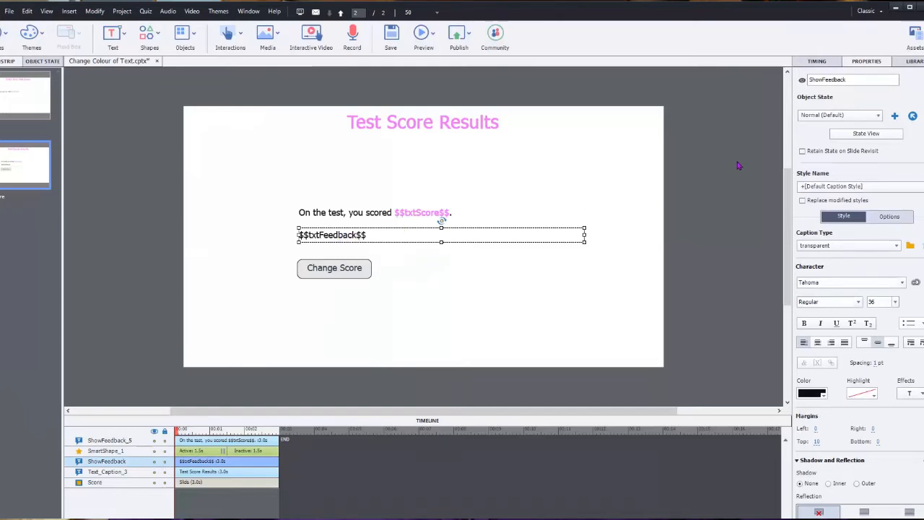
{"action": "left_click", "coordinate": [867, 134]}
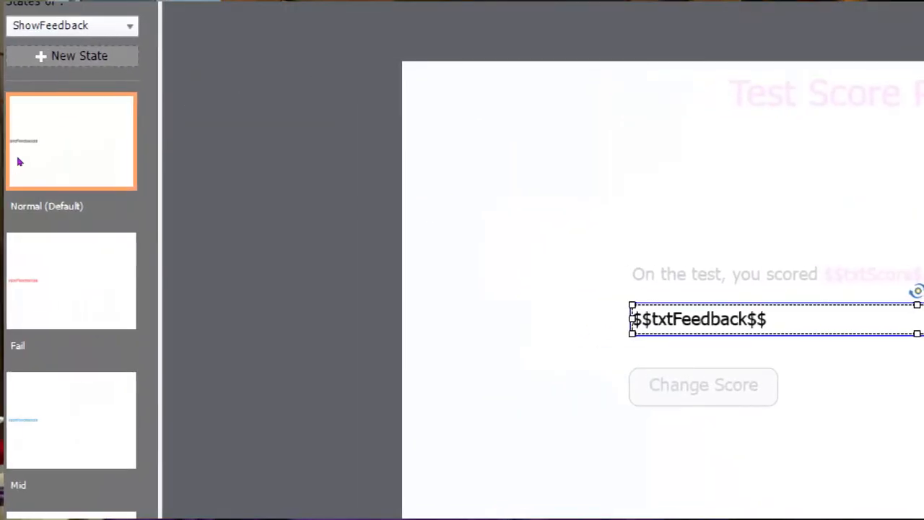
- Preview the caption's red Fail, blue Mid and green Honours states, then exit the state view
{"action": "left_click", "coordinate": [32, 231]}
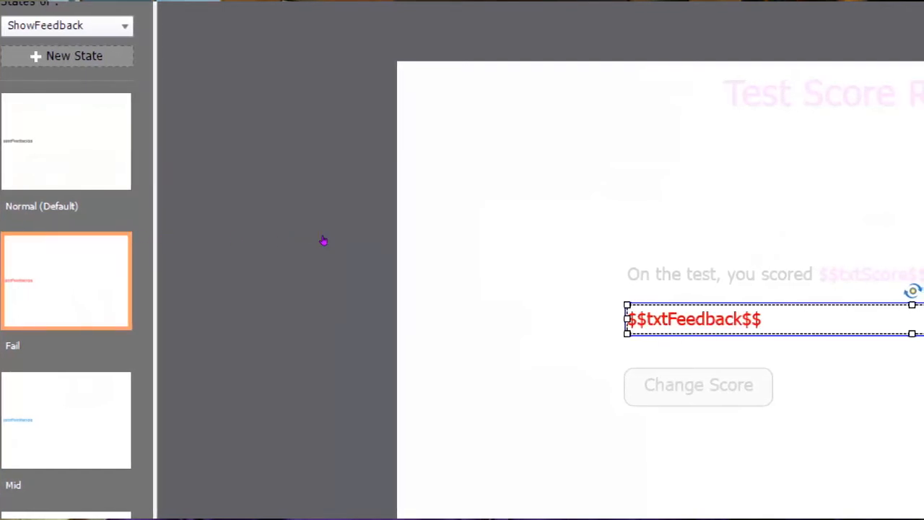
{"action": "key", "text": "Down"}
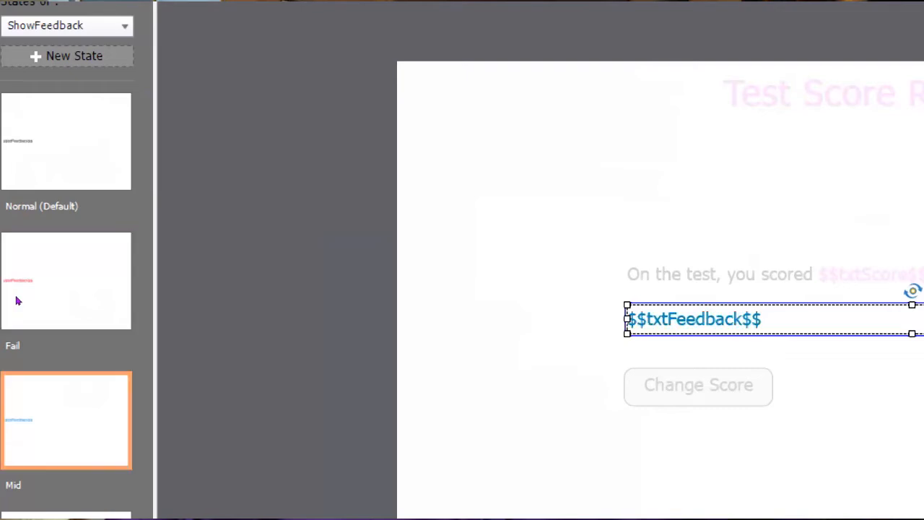
{"action": "left_click", "coordinate": [14, 356]}
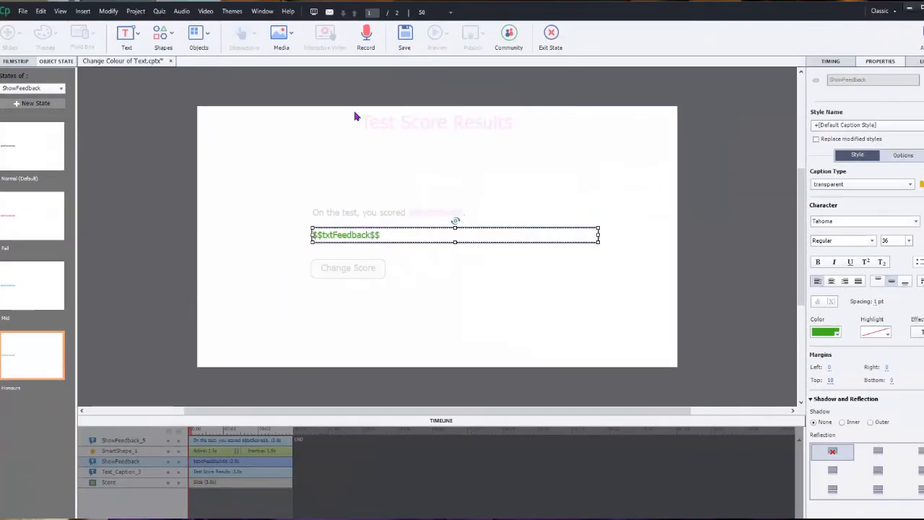
{"action": "left_click", "coordinate": [551, 40]}
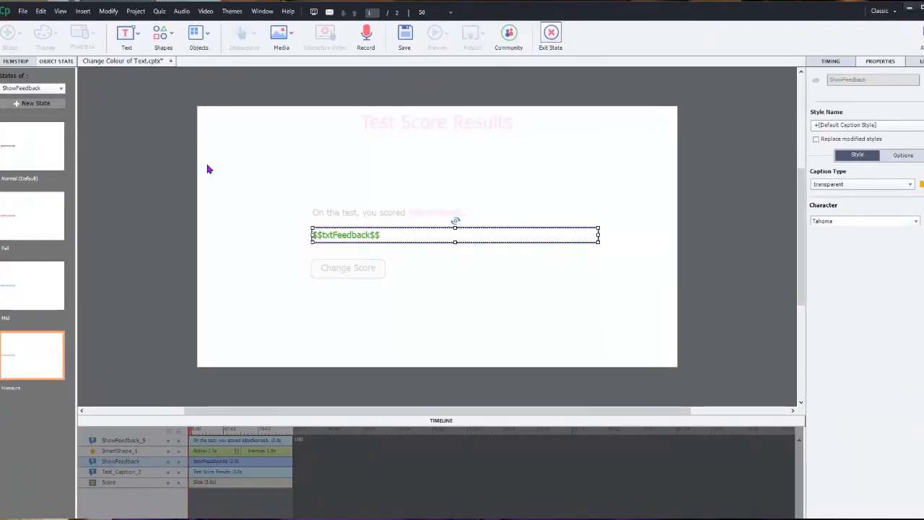
- Open the Score slide's setFeedback on-enter advanced action from its slide properties
{"action": "left_click", "coordinate": [158, 218]}
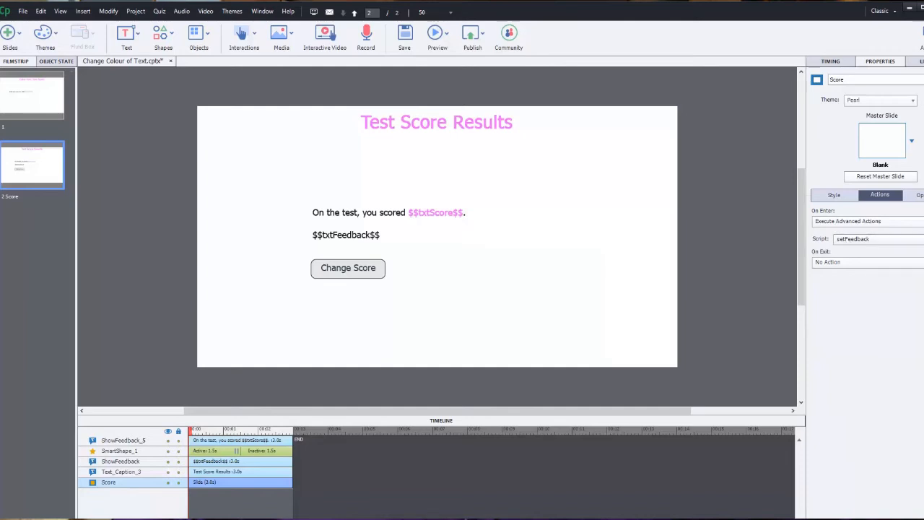
{"action": "left_click", "coordinate": [919, 239]}
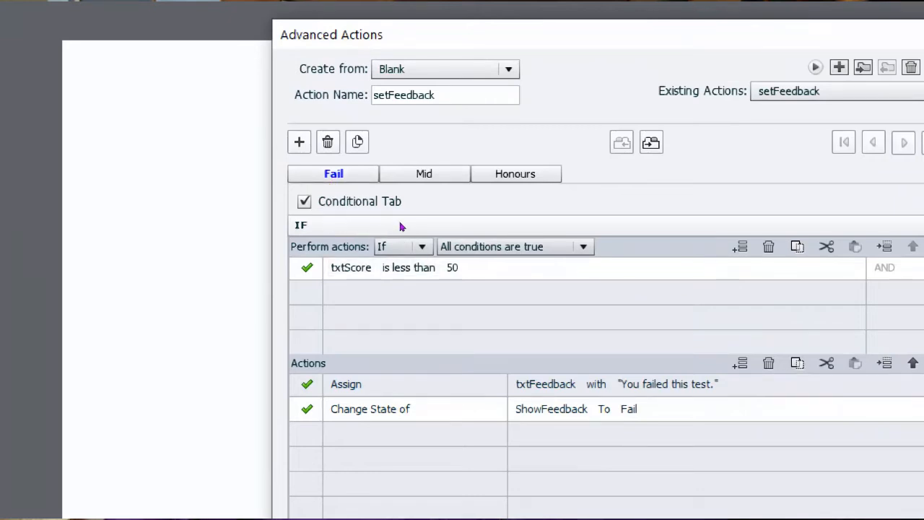
- Inspect the Fail condition's Assign and Change State actions, then show the Mid condition (49–80)
{"action": "left_click", "coordinate": [347, 384]}
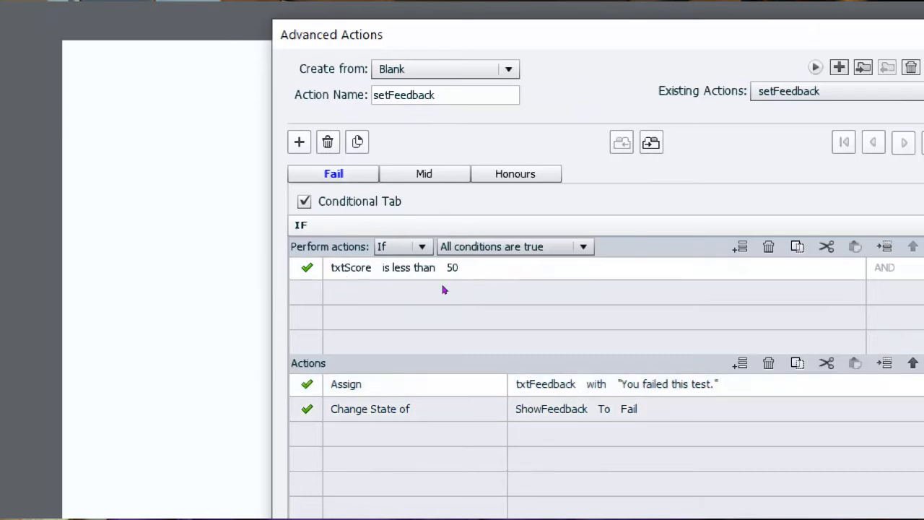
{"action": "left_click", "coordinate": [347, 409]}
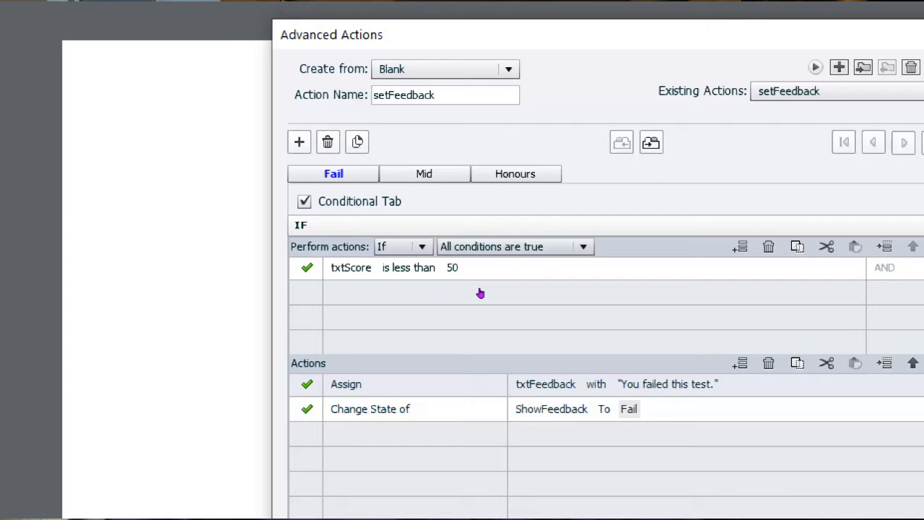
{"action": "left_click", "coordinate": [380, 175]}
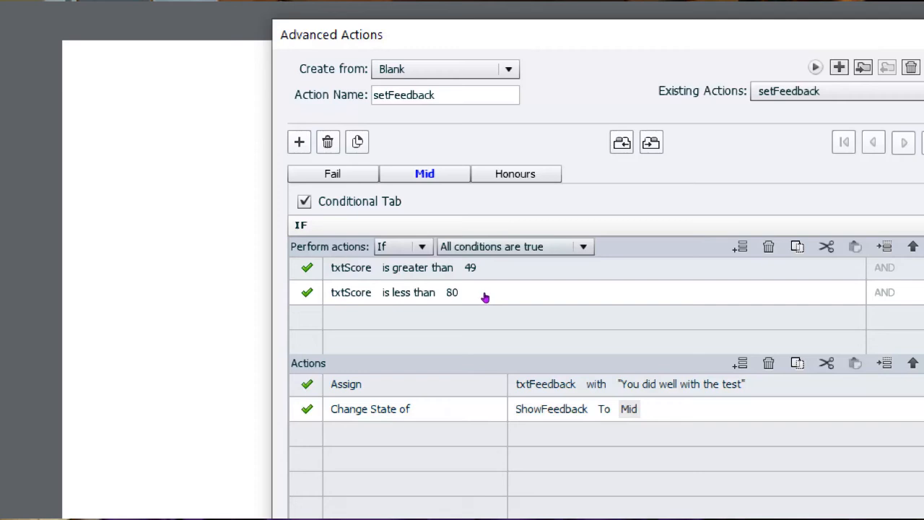
- Show setFeedback's Honours condition for txtScore above 79
{"action": "left_click", "coordinate": [511, 175]}
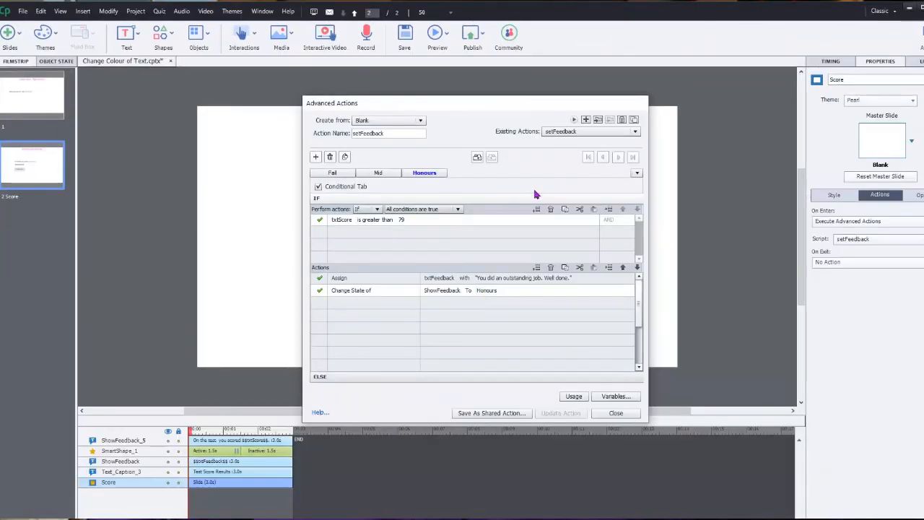
{"action": "left_click", "coordinate": [573, 121]}
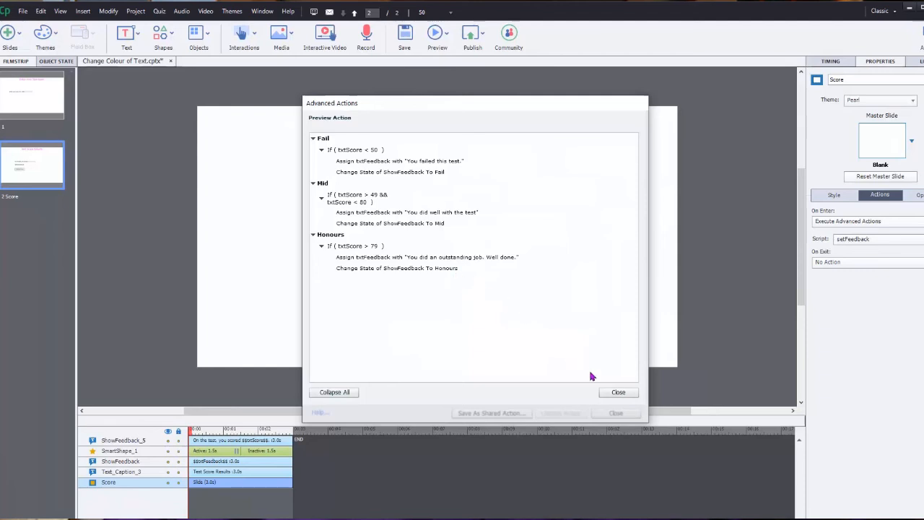
{"action": "left_click", "coordinate": [606, 393]}
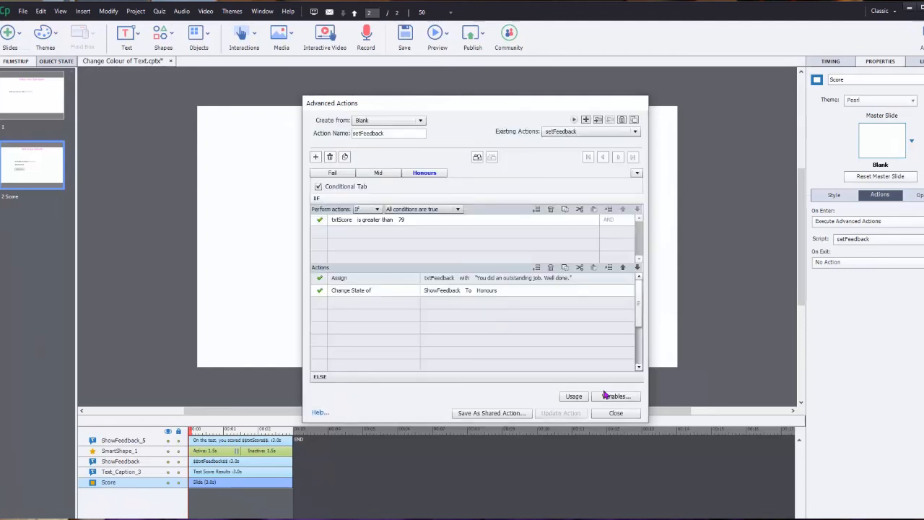